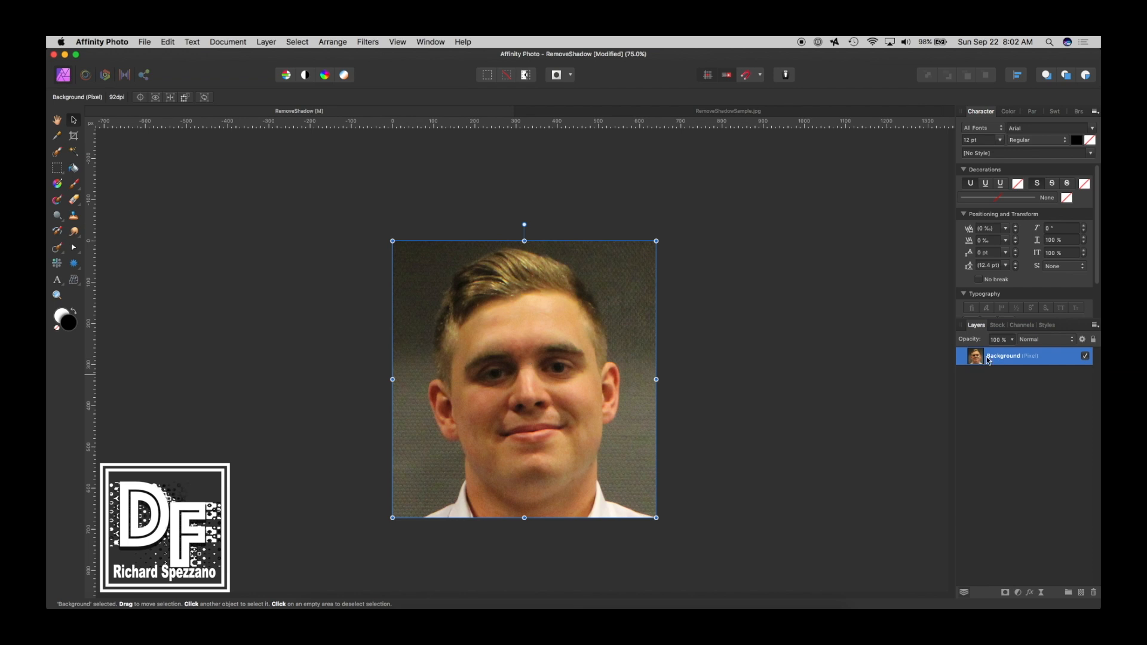
- Duplicate the Background layer and add a Curves adjustment to the copy
{"action": "key", "text": "super+j"}
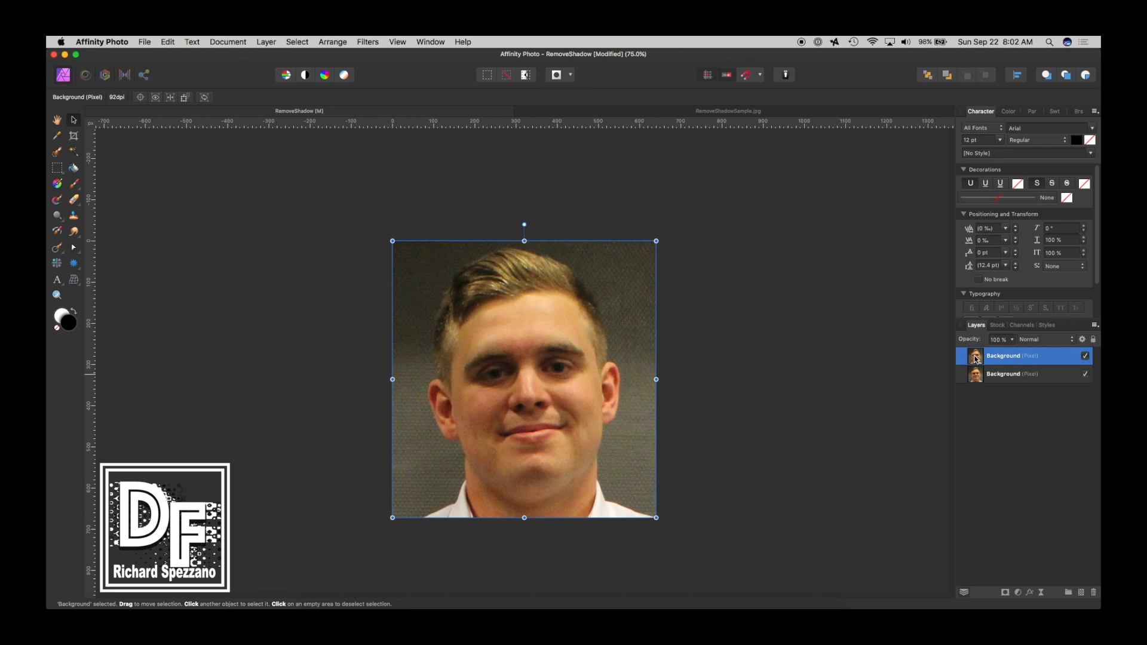
{"action": "left_click", "coordinate": [1019, 593]}
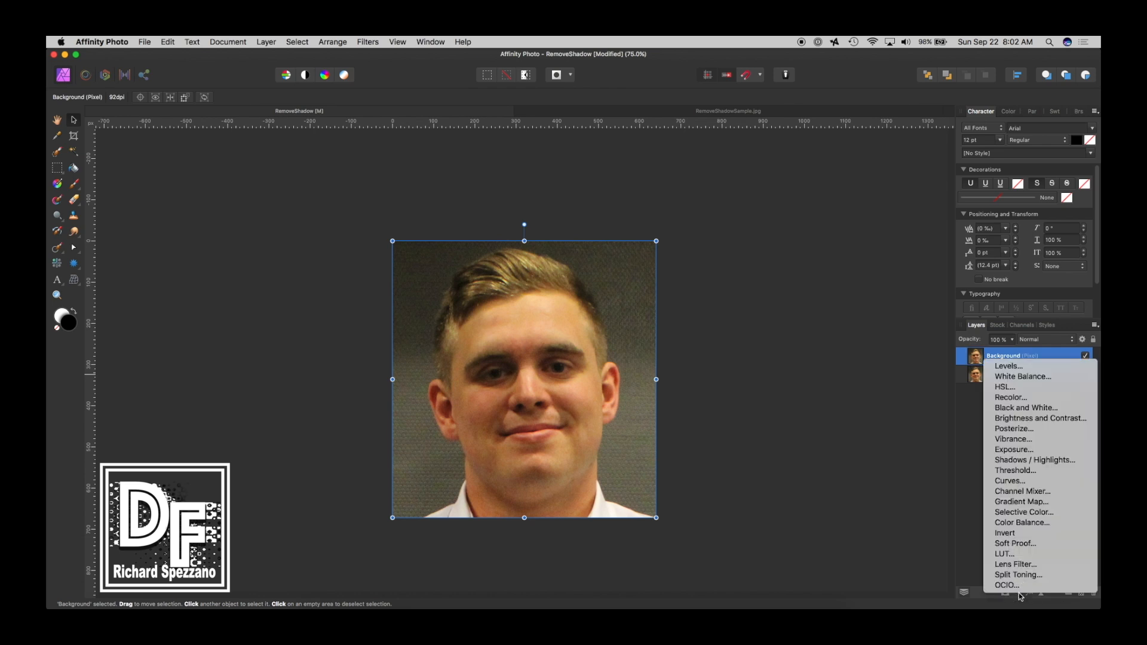
{"action": "left_click", "coordinate": [1015, 482]}
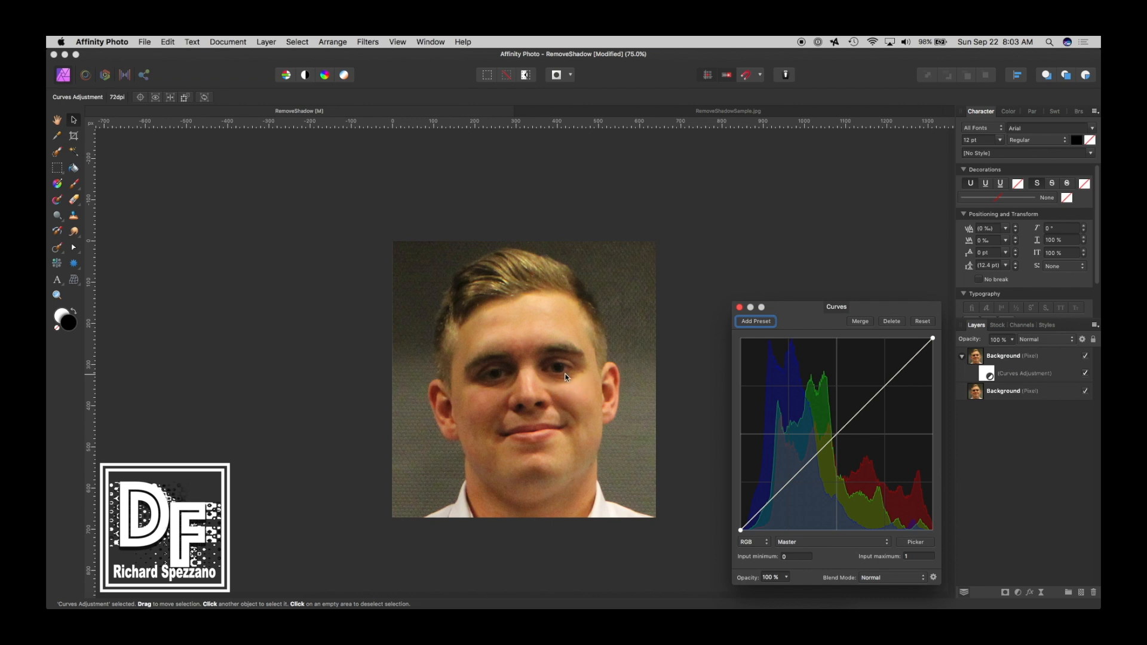
- Raise the midtones of the Curves adjustment to brighten the portrait, and invert the adjustment's mask to hide the effect
{"action": "left_click_drag", "start_coordinate": [832, 440], "coordinate": [823, 421]}
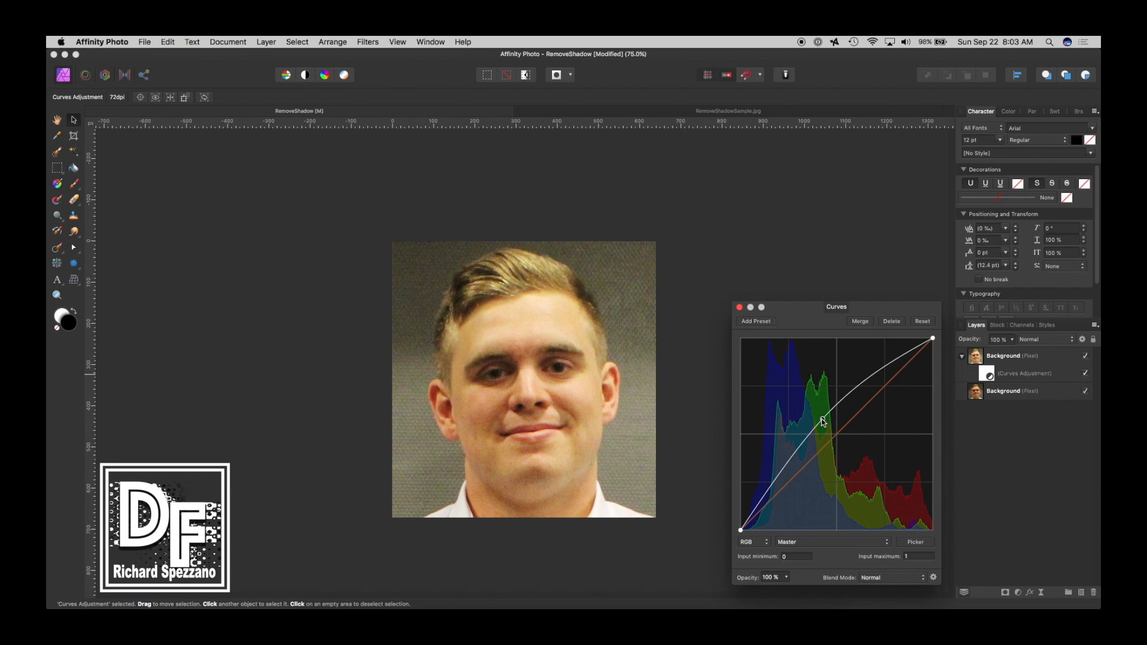
{"action": "left_click", "coordinate": [741, 309]}
{"action": "left_click", "coordinate": [989, 375]}
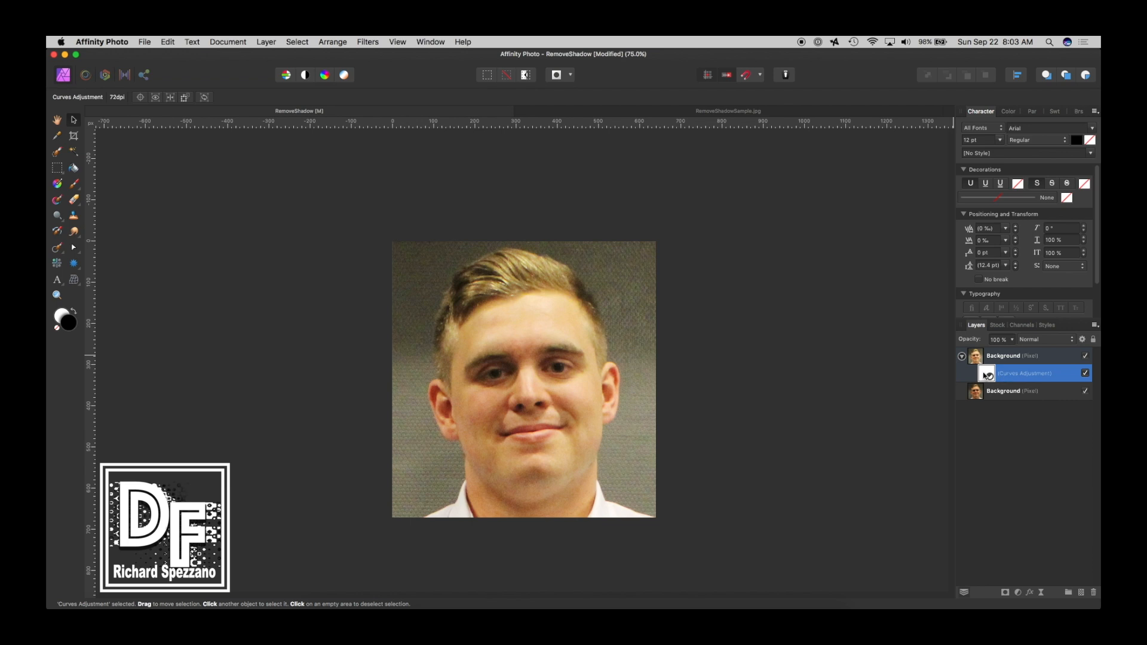
{"action": "key", "text": "super+i"}
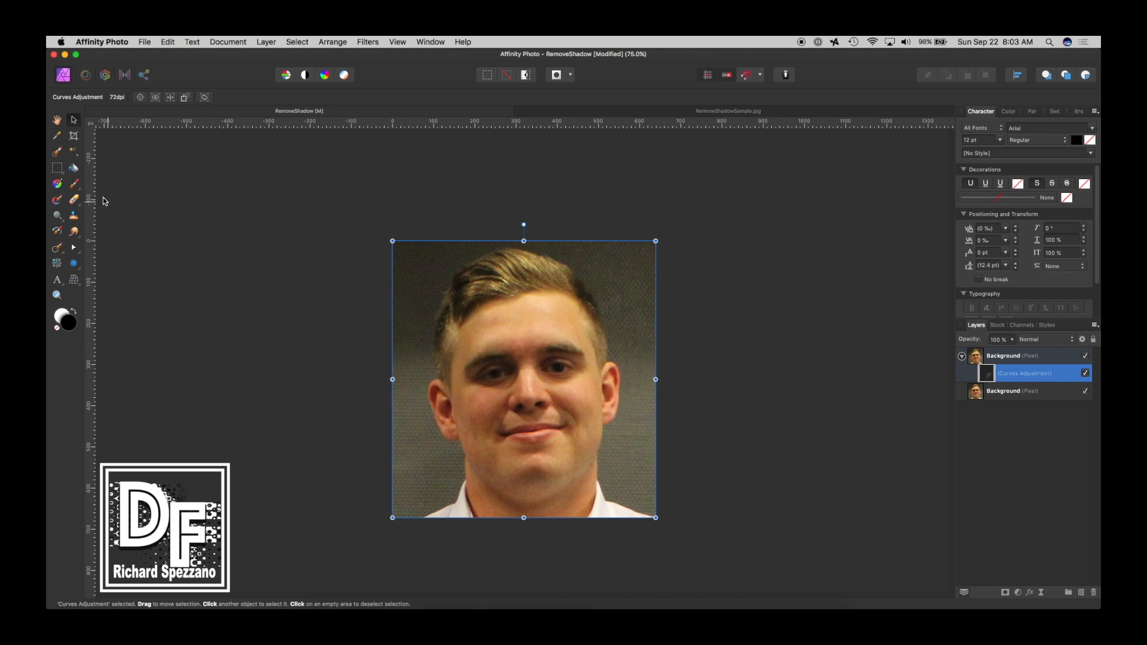
- Set up a white Paint Brush with 32% opacity and a width of 51.6 px
{"action": "left_click", "coordinate": [74, 184]}
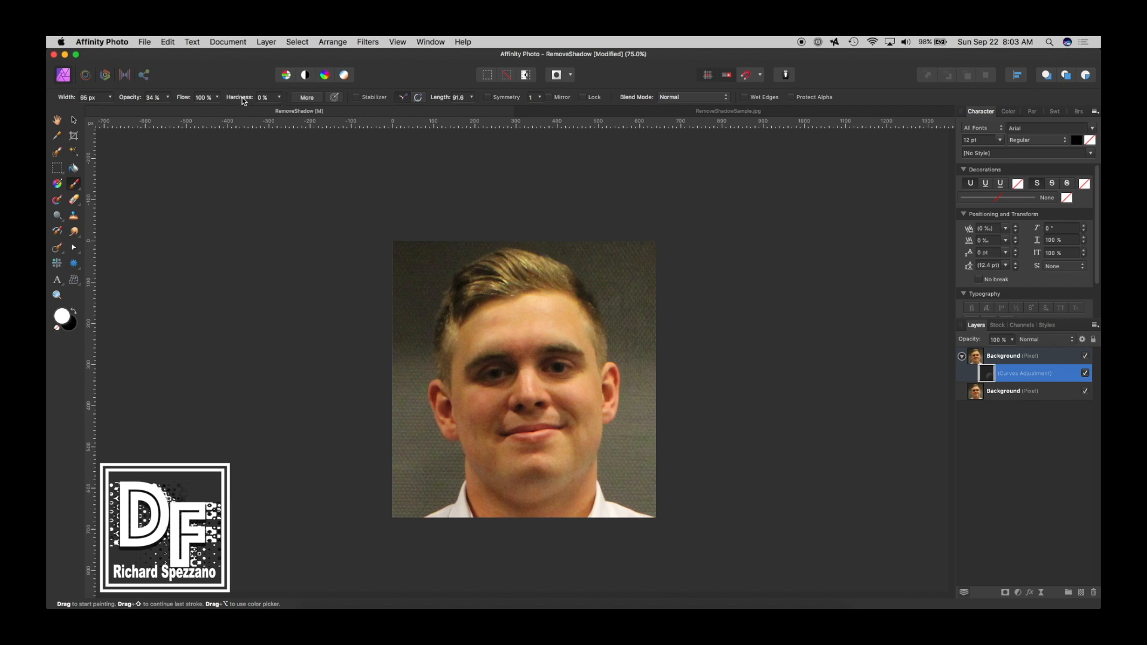
{"action": "left_click", "coordinate": [167, 97]}
{"action": "left_click_drag", "start_coordinate": [161, 113], "coordinate": [168, 113]}
{"action": "left_click", "coordinate": [377, 221]}
{"action": "key", "text": "bracketright"}
{"action": "key", "text": "bracketright"}
{"action": "key", "text": "bracketright"}
{"action": "key", "text": "bracketright"}
{"action": "key", "text": "bracketleft"}
{"action": "key", "text": "bracketleft"}
{"action": "key", "text": "bracketleft"}
{"action": "key", "text": "bracketleft"}
{"action": "key", "text": "bracketleft"}
{"action": "key", "text": "bracketleft"}
- Paint white on the Curves mask over the shadows around and below both eyes
{"action": "key", "text": "super+minus"}
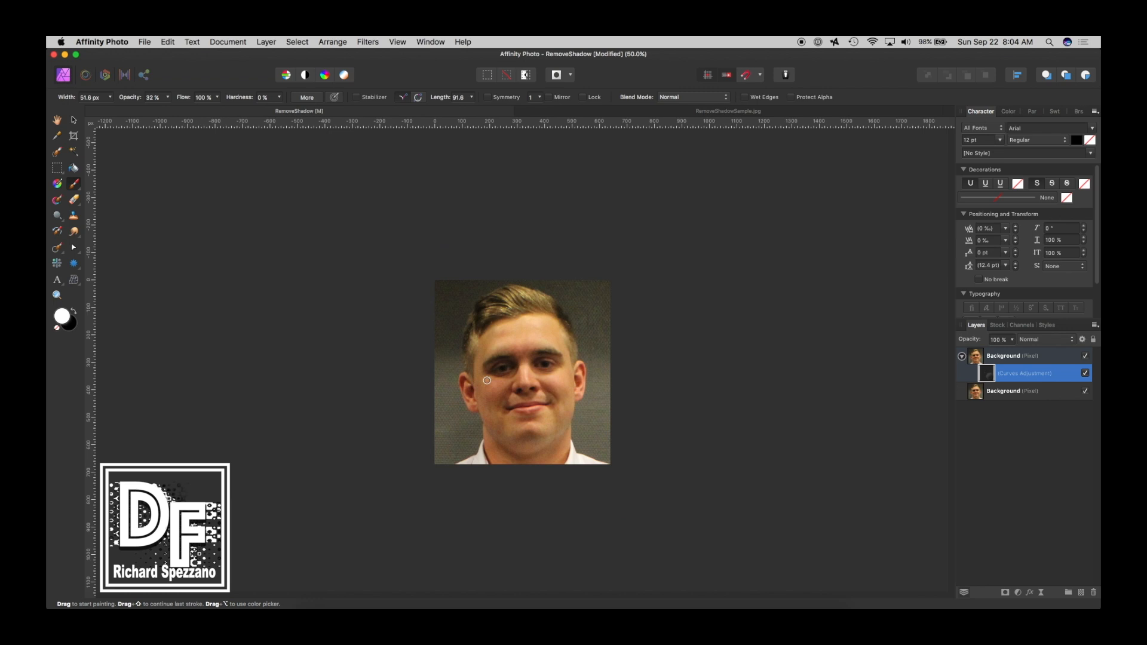
{"action": "scroll", "coordinate": [487, 380], "scroll_direction": "up", "scroll_amount": 5}
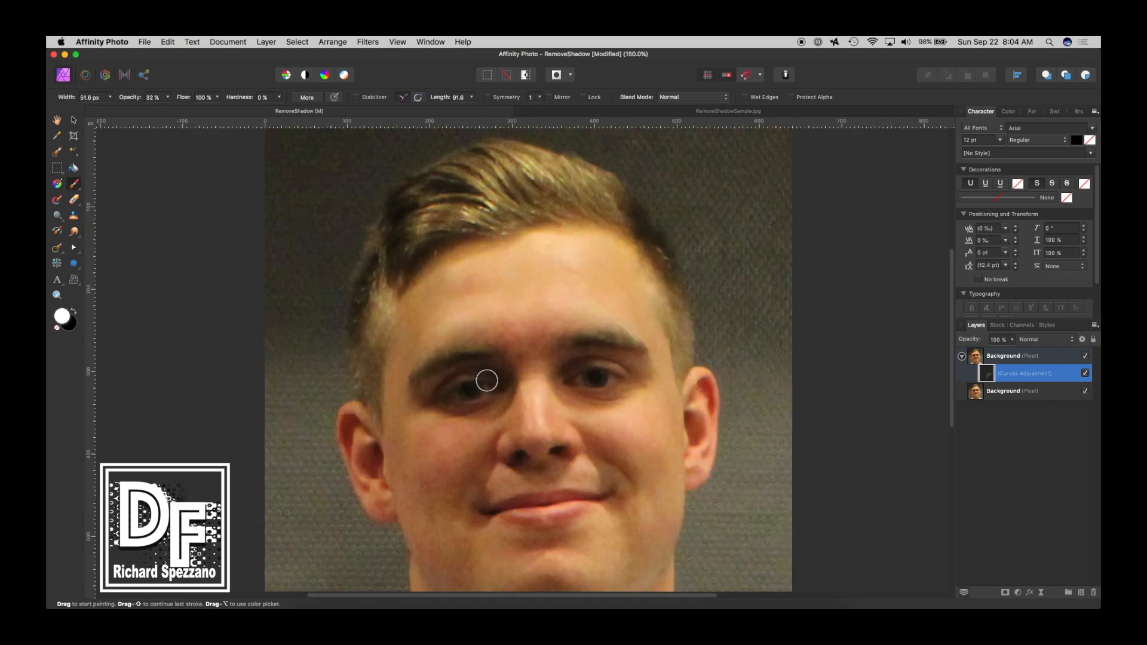
{"action": "left_click", "coordinate": [496, 409]}
{"action": "mouse_move", "coordinate": [496, 408]}
{"action": "left_mouse_down"}
{"action": "mouse_move", "coordinate": [435, 402]}
{"action": "mouse_move", "coordinate": [464, 409]}
{"action": "mouse_move", "coordinate": [479, 394]}
{"action": "left_mouse_up"}
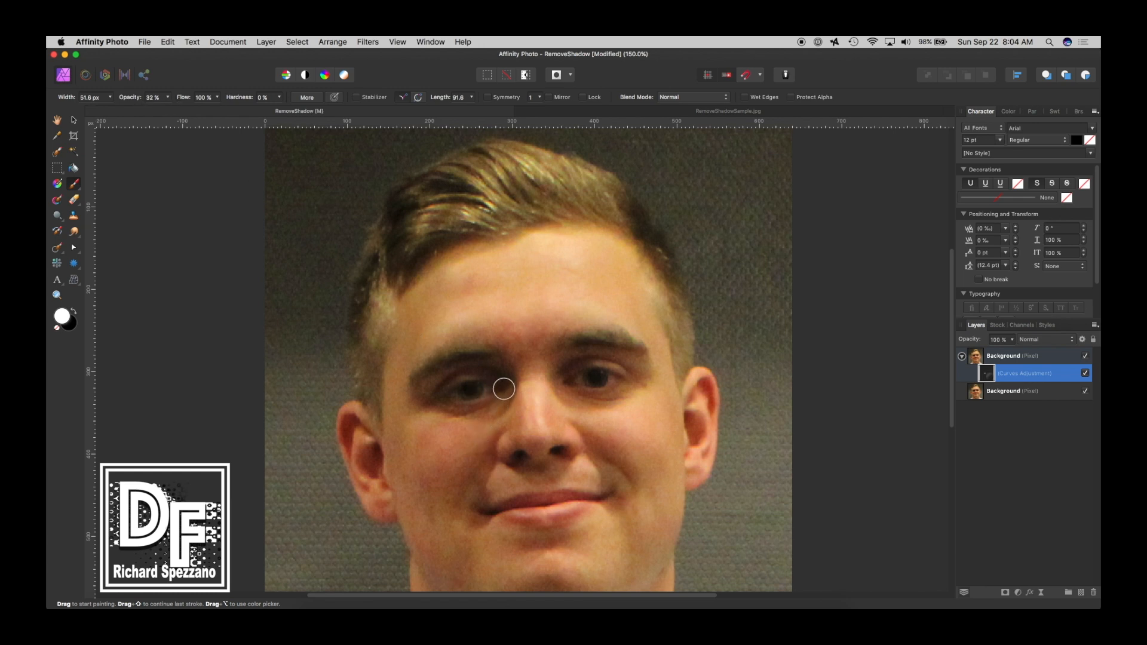
{"action": "left_click_drag", "start_coordinate": [501, 392], "coordinate": [445, 400]}
{"action": "mouse_move", "coordinate": [630, 383]}
{"action": "left_mouse_down"}
{"action": "mouse_move", "coordinate": [609, 378]}
{"action": "mouse_move", "coordinate": [595, 395]}
{"action": "mouse_move", "coordinate": [569, 387]}
{"action": "mouse_move", "coordinate": [616, 383]}
{"action": "mouse_move", "coordinate": [592, 387]}
{"action": "left_mouse_up"}
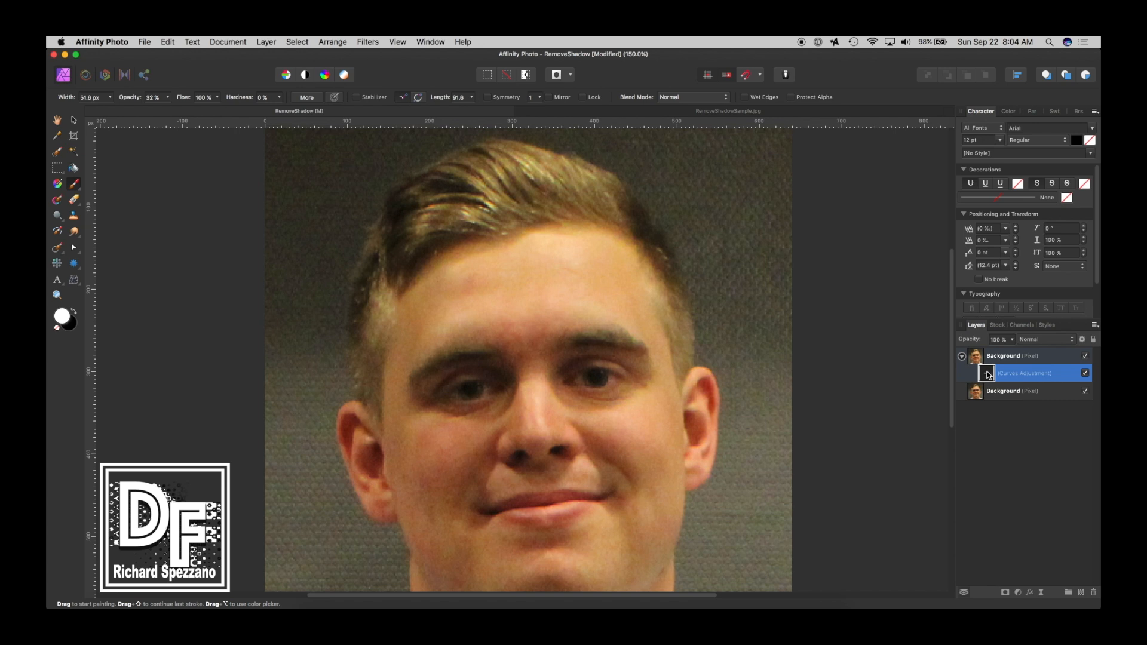
- Reopen the Curves adjustment and raise its midtone point further to lighten the painted areas
{"action": "double_click", "coordinate": [988, 375]}
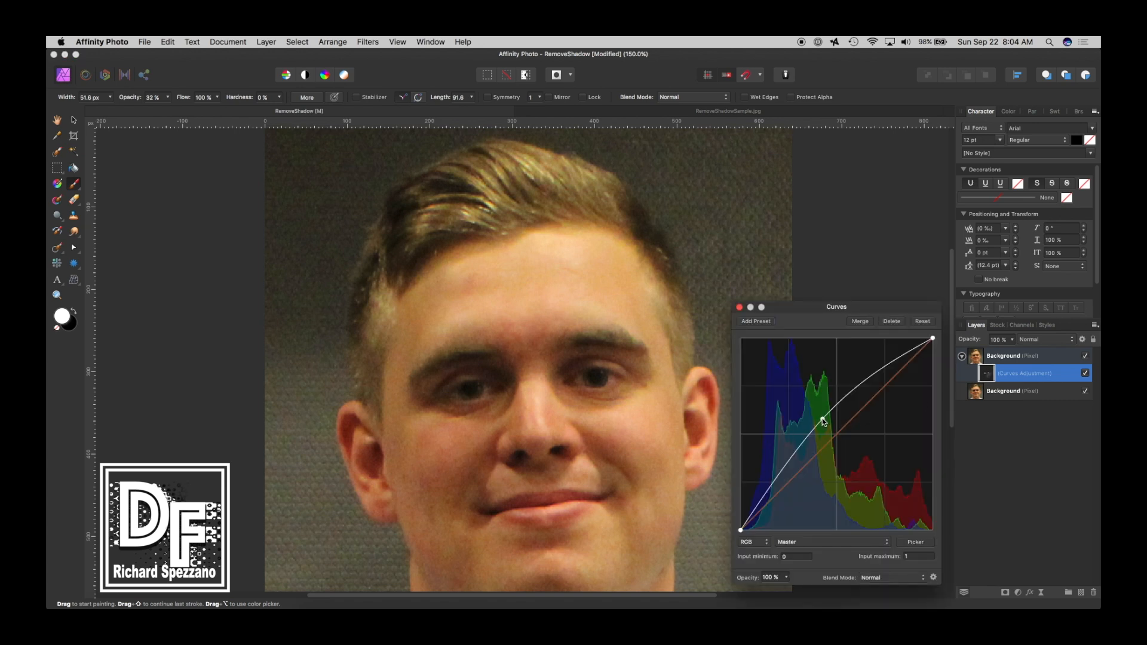
{"action": "left_click_drag", "start_coordinate": [822, 419], "coordinate": [816, 406]}
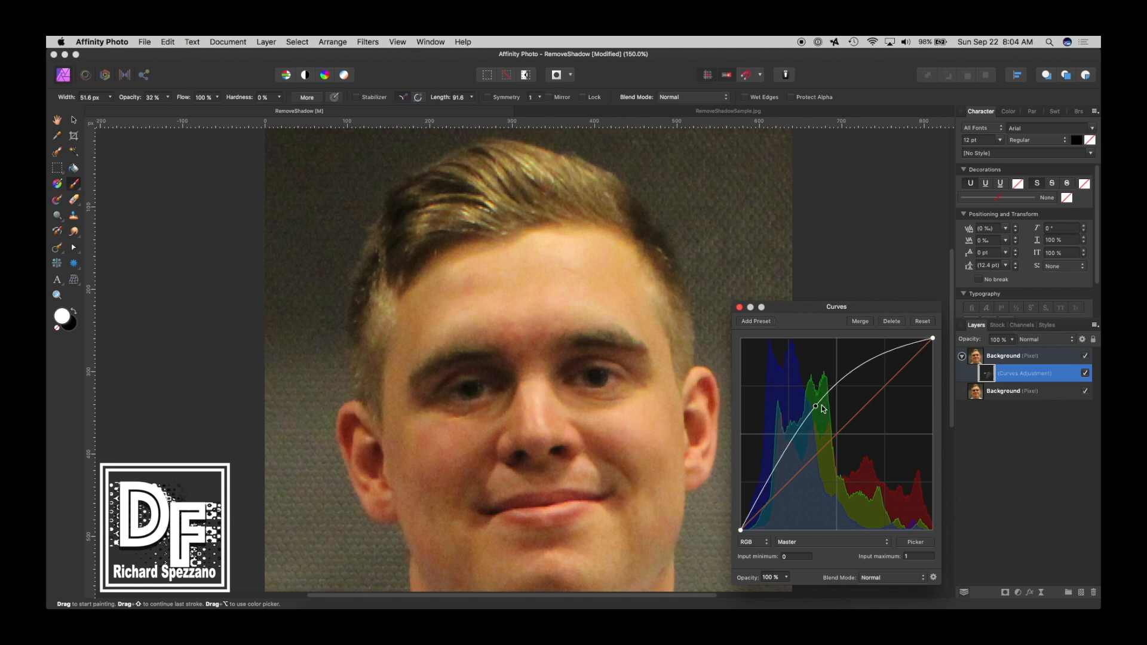
{"action": "left_click_drag", "start_coordinate": [816, 408], "coordinate": [822, 405]}
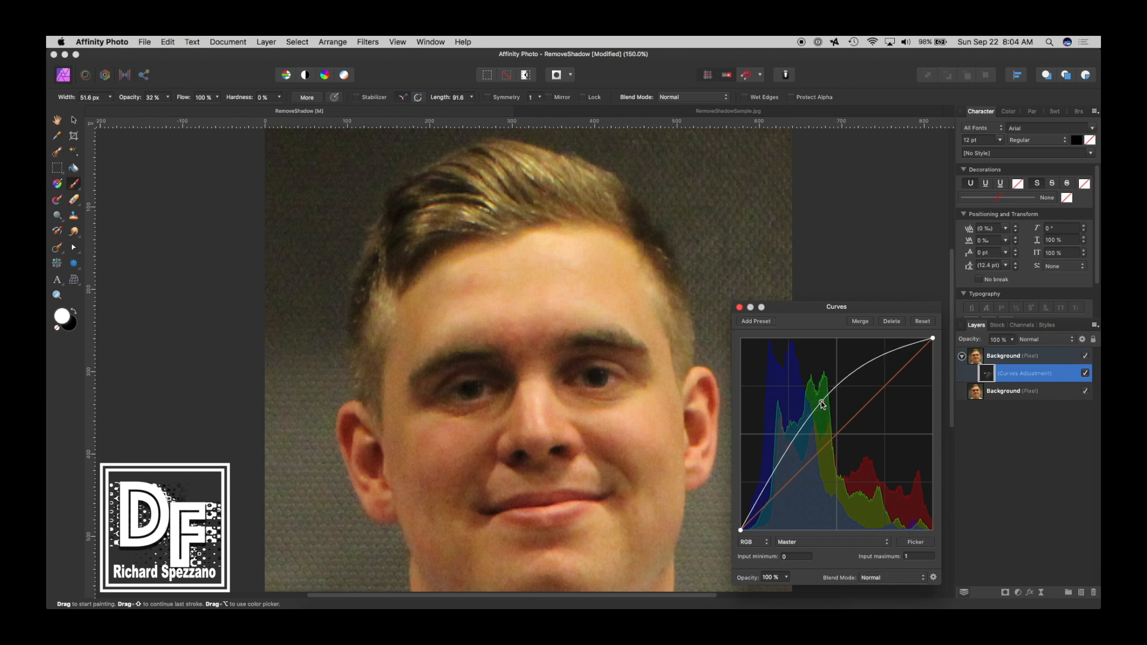
{"action": "left_click", "coordinate": [740, 308]}
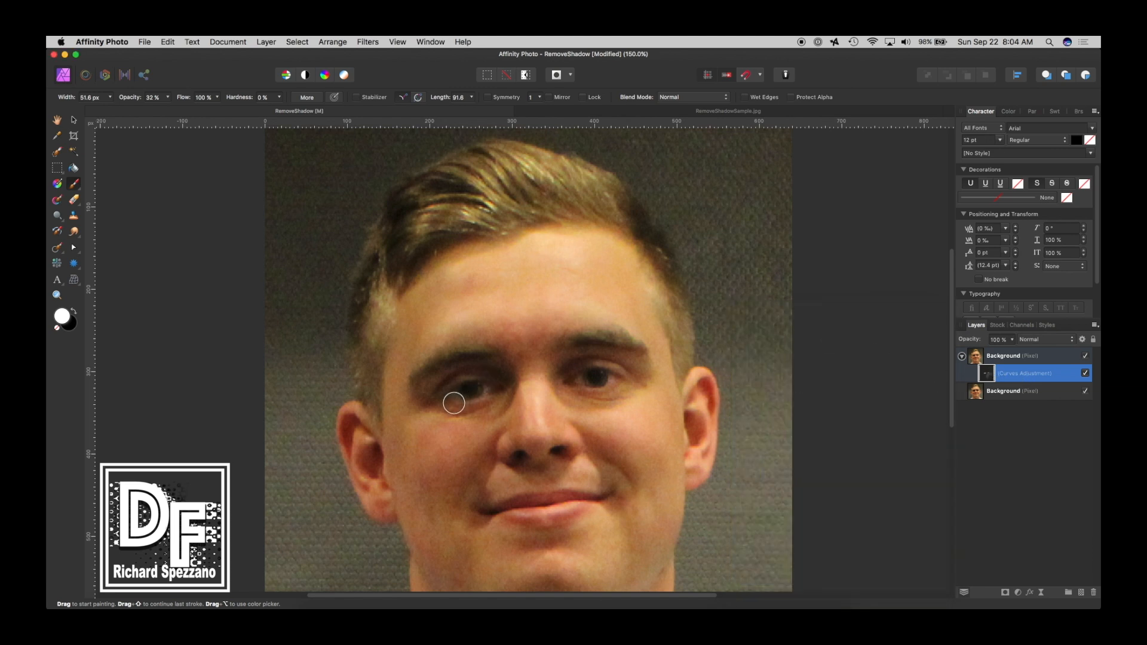
- Brush more of the brightening onto both eyes and the inner corner beside the nose
{"action": "mouse_move", "coordinate": [450, 401]}
{"action": "left_mouse_down"}
{"action": "mouse_move", "coordinate": [490, 402]}
{"action": "mouse_move", "coordinate": [465, 392]}
{"action": "left_mouse_up"}
{"action": "mouse_move", "coordinate": [603, 377]}
{"action": "left_mouse_down"}
{"action": "mouse_move", "coordinate": [590, 385]}
{"action": "mouse_move", "coordinate": [608, 380]}
{"action": "mouse_move", "coordinate": [566, 373]}
{"action": "left_mouse_up"}
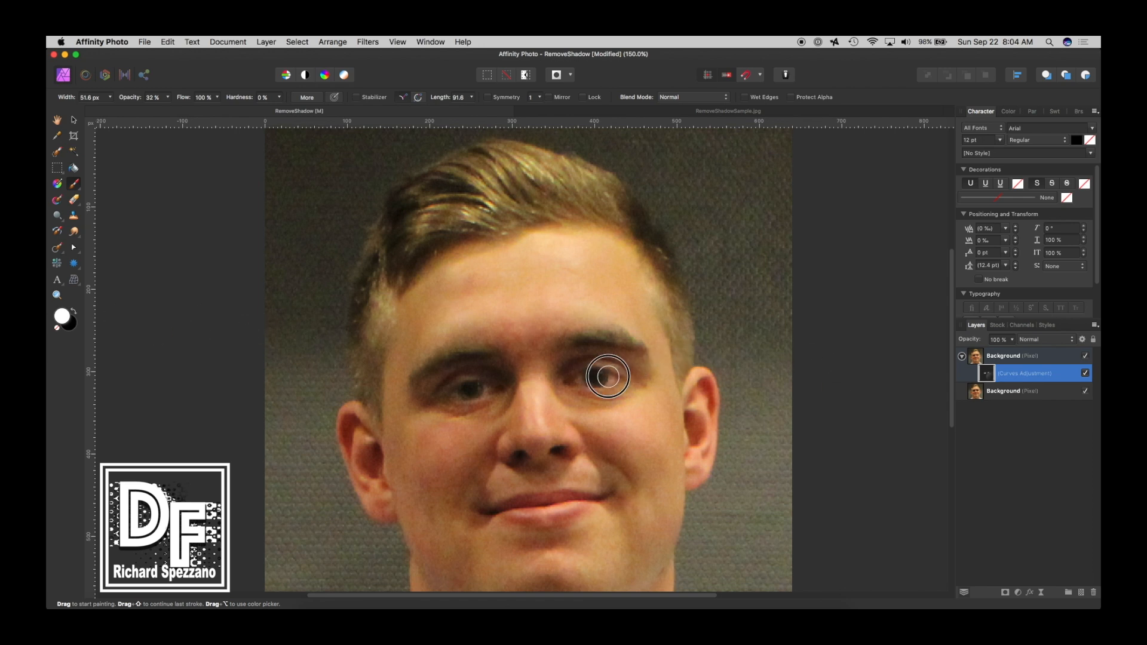
{"action": "mouse_move", "coordinate": [590, 373]}
{"action": "left_mouse_down"}
{"action": "mouse_move", "coordinate": [610, 375]}
{"action": "mouse_move", "coordinate": [593, 377]}
{"action": "left_mouse_up"}
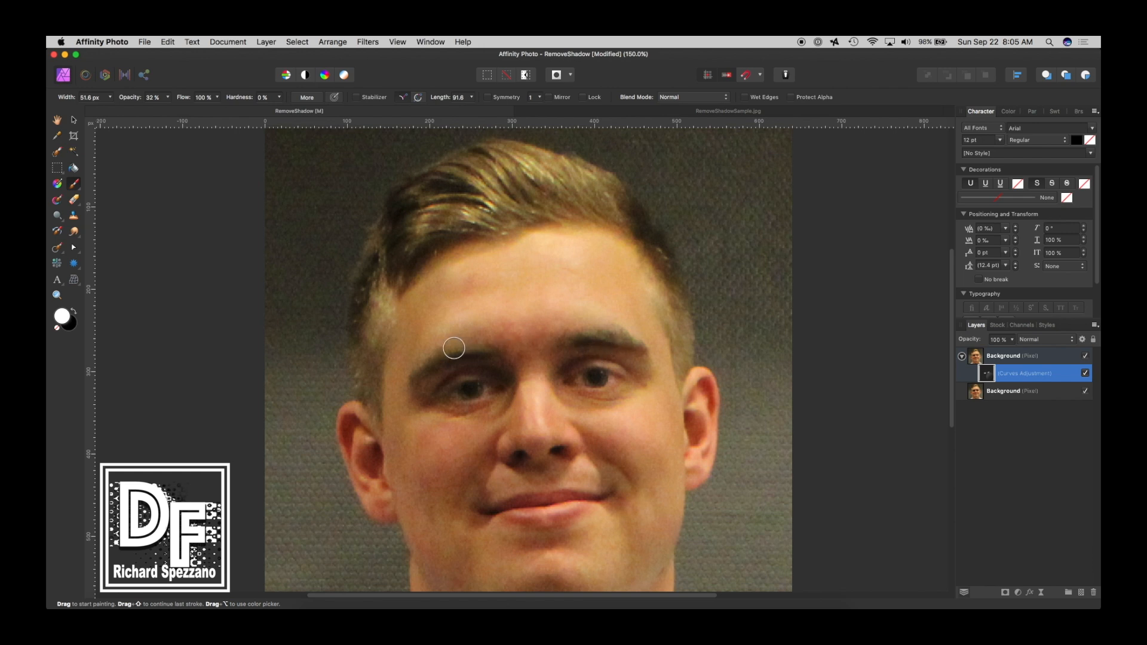
{"action": "mouse_move", "coordinate": [486, 385]}
{"action": "left_mouse_down"}
{"action": "mouse_move", "coordinate": [450, 389]}
{"action": "mouse_move", "coordinate": [454, 405]}
{"action": "mouse_move", "coordinate": [481, 386]}
{"action": "mouse_move", "coordinate": [417, 403]}
{"action": "mouse_move", "coordinate": [456, 410]}
{"action": "mouse_move", "coordinate": [471, 389]}
{"action": "mouse_move", "coordinate": [515, 388]}
{"action": "left_mouse_up"}
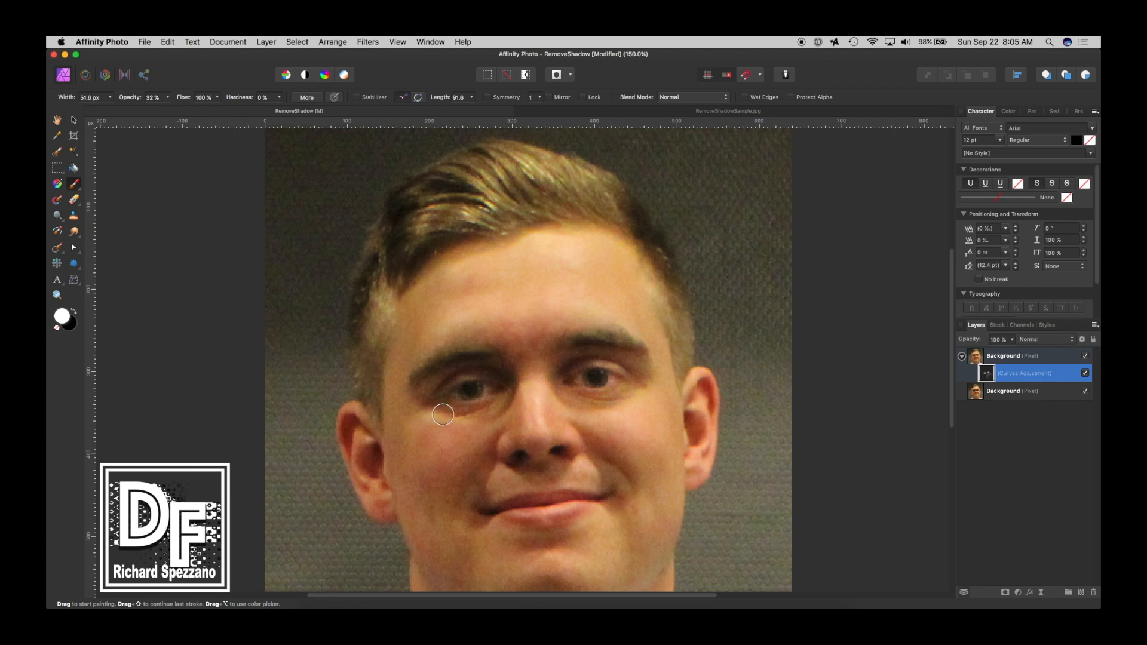
- Soften the Curves adjustment by lowering its midtone point slightly
{"action": "double_click", "coordinate": [987, 374]}
{"action": "mouse_move", "coordinate": [824, 402]}
{"action": "left_mouse_down"}
{"action": "mouse_move", "coordinate": [834, 429]}
{"action": "mouse_move", "coordinate": [802, 376]}
{"action": "mouse_move", "coordinate": [832, 412]}
{"action": "left_mouse_up"}
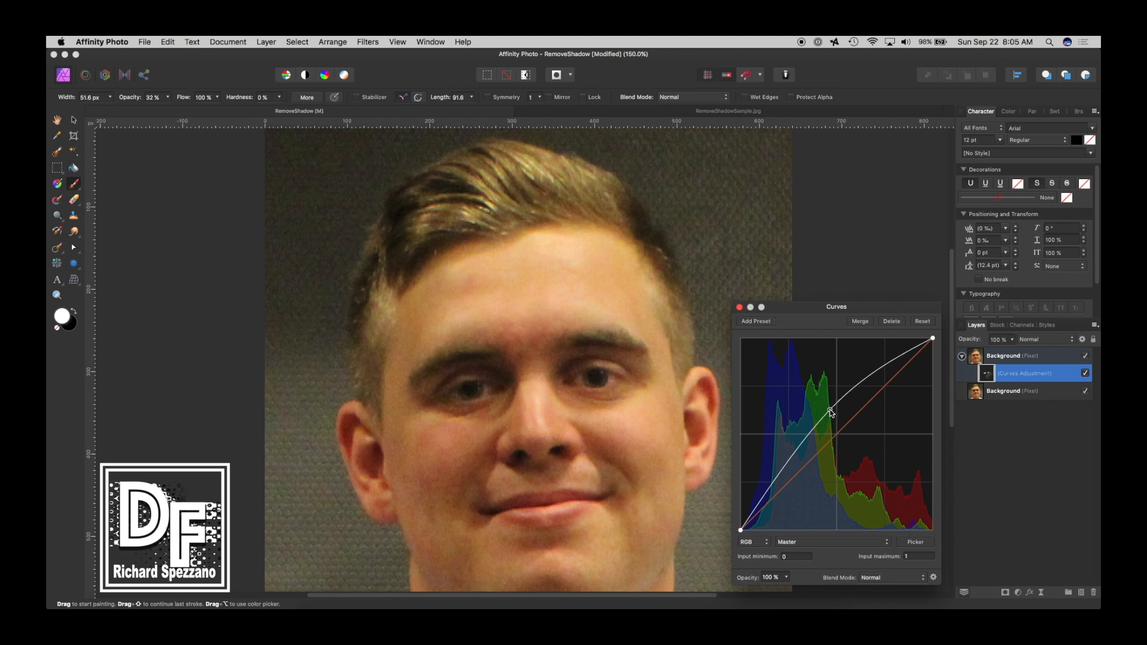
{"action": "left_click", "coordinate": [739, 307]}
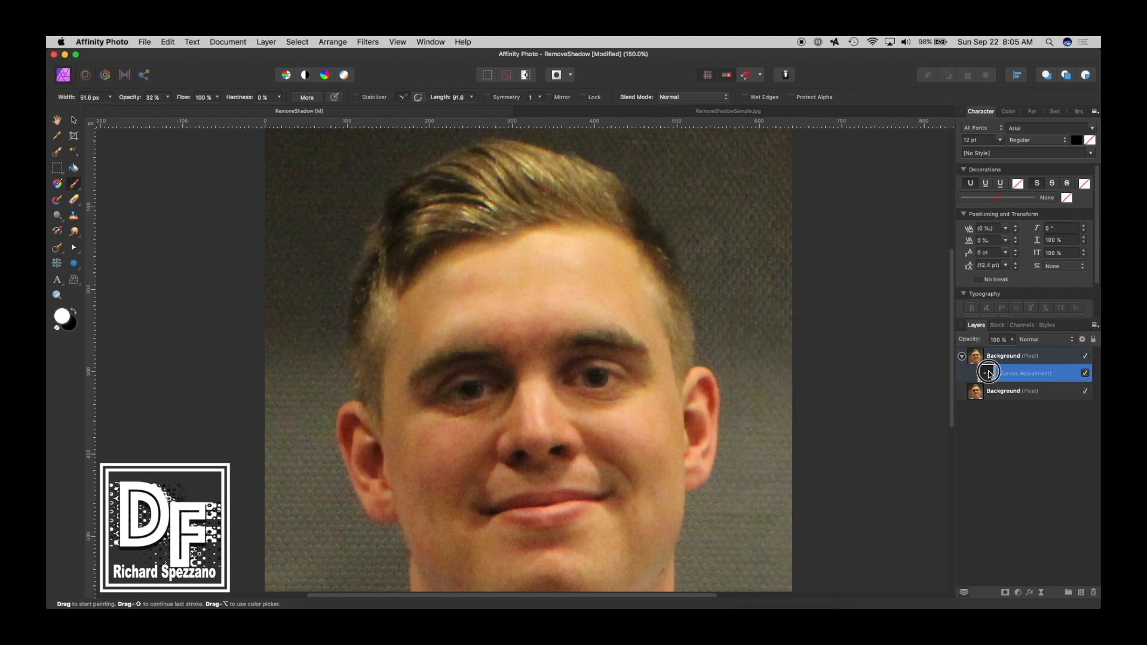
- Paint the mask over the outer corners of both eyes to lighten the remaining shadows
{"action": "mouse_move", "coordinate": [461, 388]}
{"action": "left_mouse_down"}
{"action": "mouse_move", "coordinate": [497, 386]}
{"action": "mouse_move", "coordinate": [431, 398]}
{"action": "left_mouse_up"}
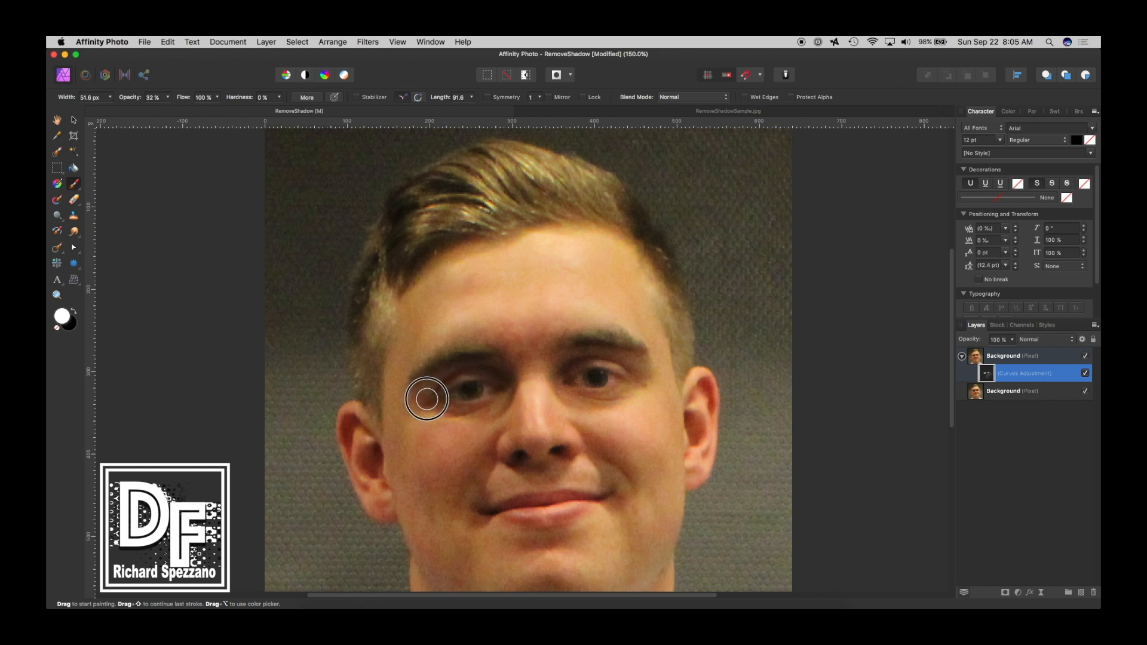
{"action": "mouse_move", "coordinate": [615, 378]}
{"action": "left_mouse_down"}
{"action": "mouse_move", "coordinate": [586, 372]}
{"action": "mouse_move", "coordinate": [648, 377]}
{"action": "mouse_move", "coordinate": [645, 365]}
{"action": "left_mouse_up"}
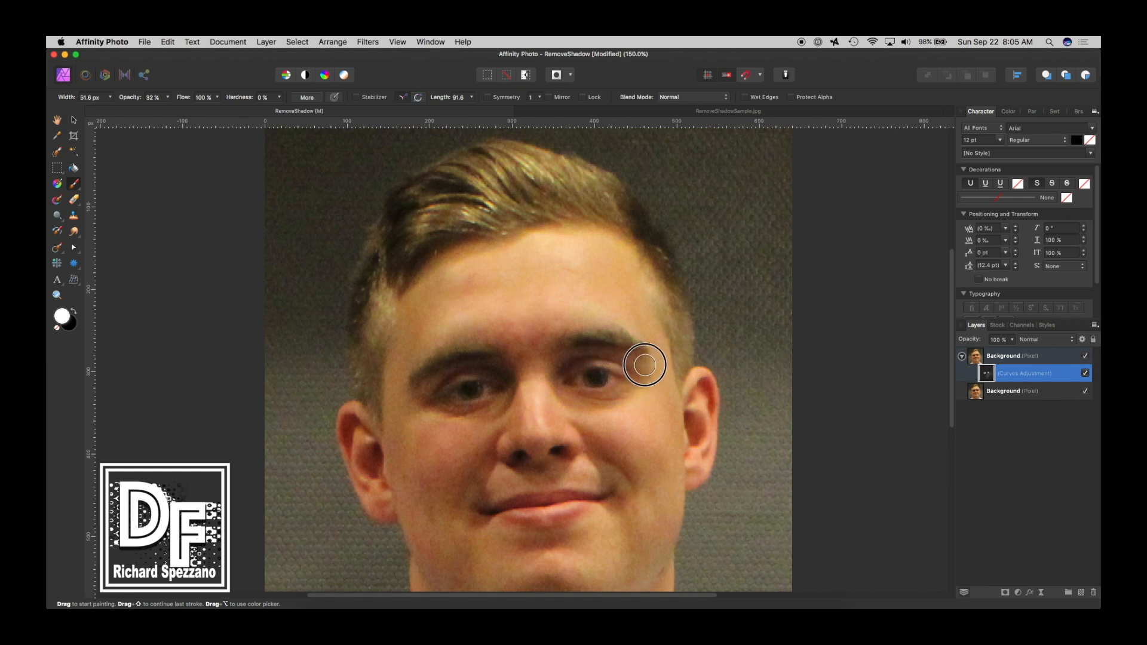
{"action": "mouse_move", "coordinate": [433, 404]}
{"action": "left_mouse_down"}
{"action": "mouse_move", "coordinate": [420, 392]}
{"action": "mouse_move", "coordinate": [435, 408]}
{"action": "left_mouse_up"}
{"action": "left_click_drag", "start_coordinate": [598, 371], "coordinate": [640, 371]}
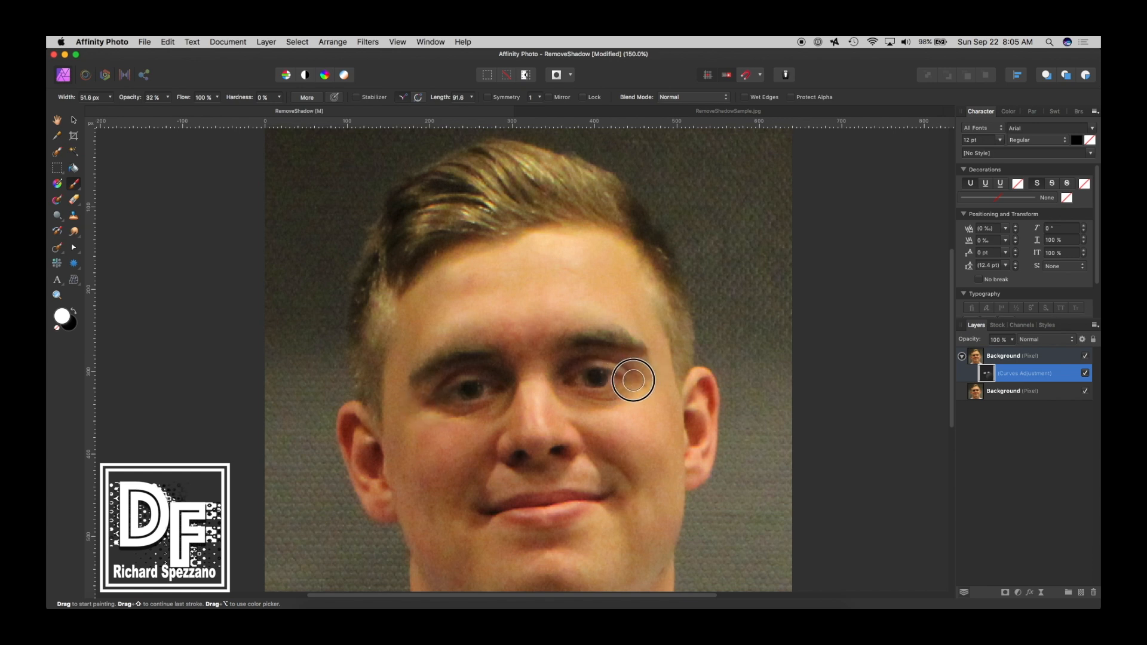
- Add an empty pixel layer above the brightened copy and set the Clone Brush to sample Current Layer & Below
{"action": "left_click", "coordinate": [1004, 357]}
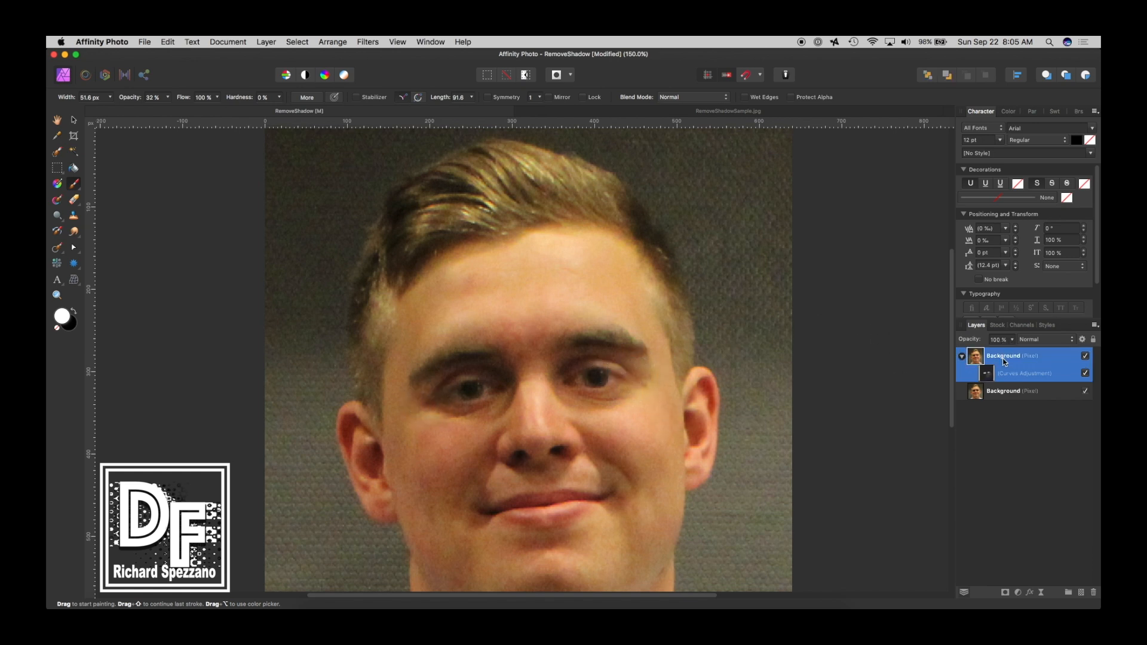
{"action": "left_click", "coordinate": [1081, 593]}
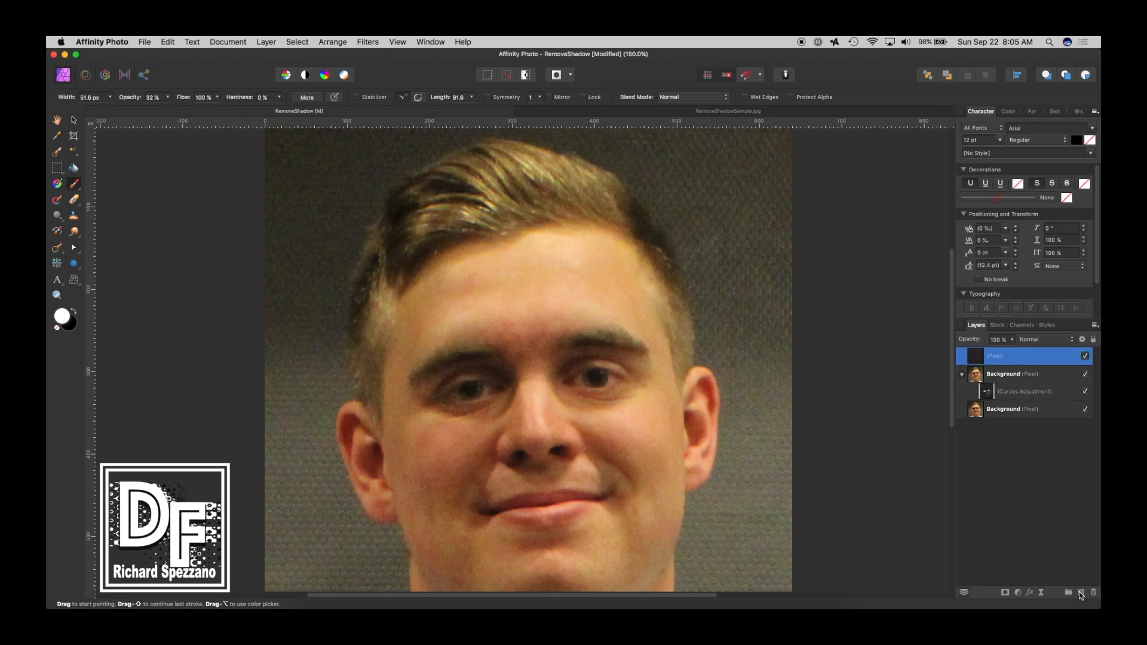
{"action": "key", "text": "super+z"}
{"action": "left_click", "coordinate": [74, 217]}
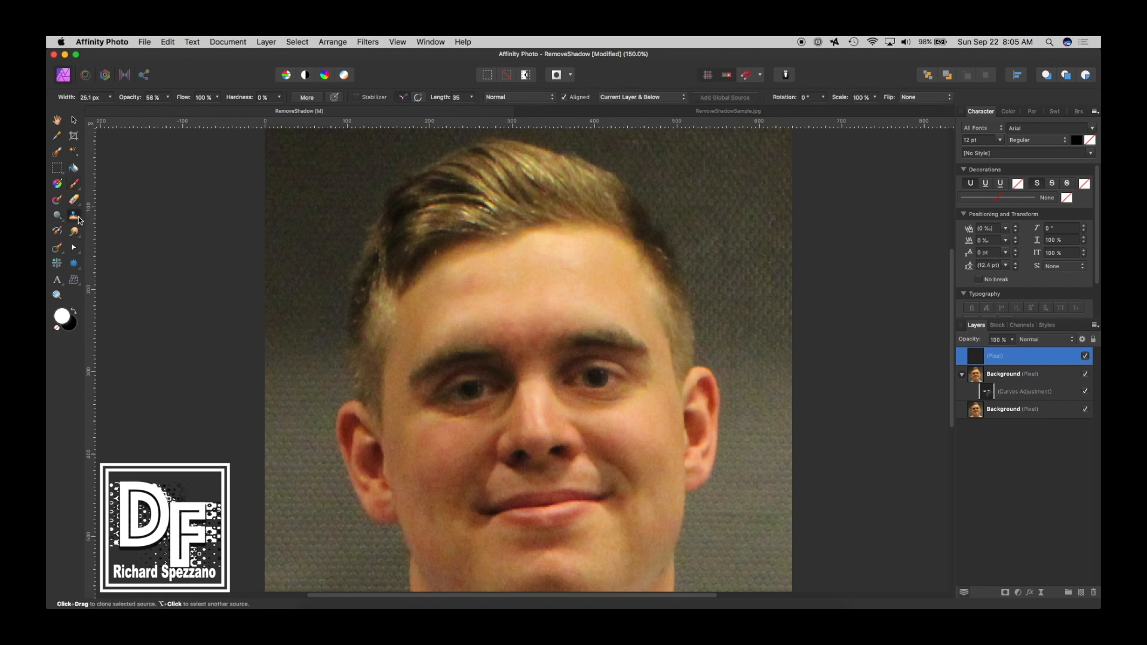
{"action": "left_click", "coordinate": [632, 97]}
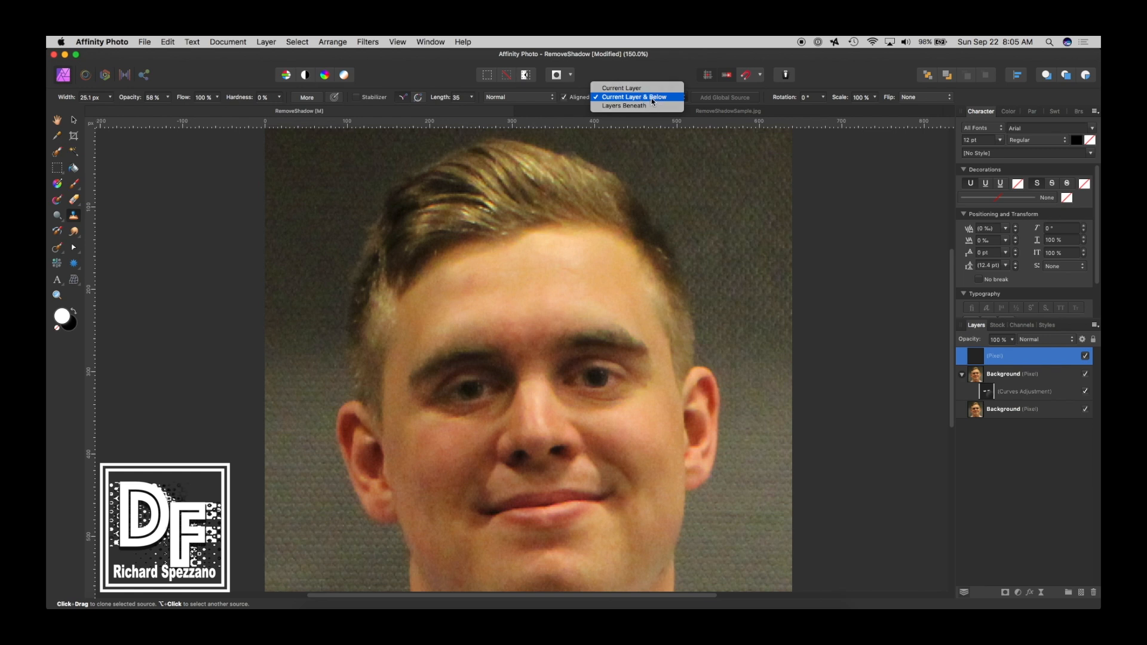
{"action": "left_click", "coordinate": [648, 97]}
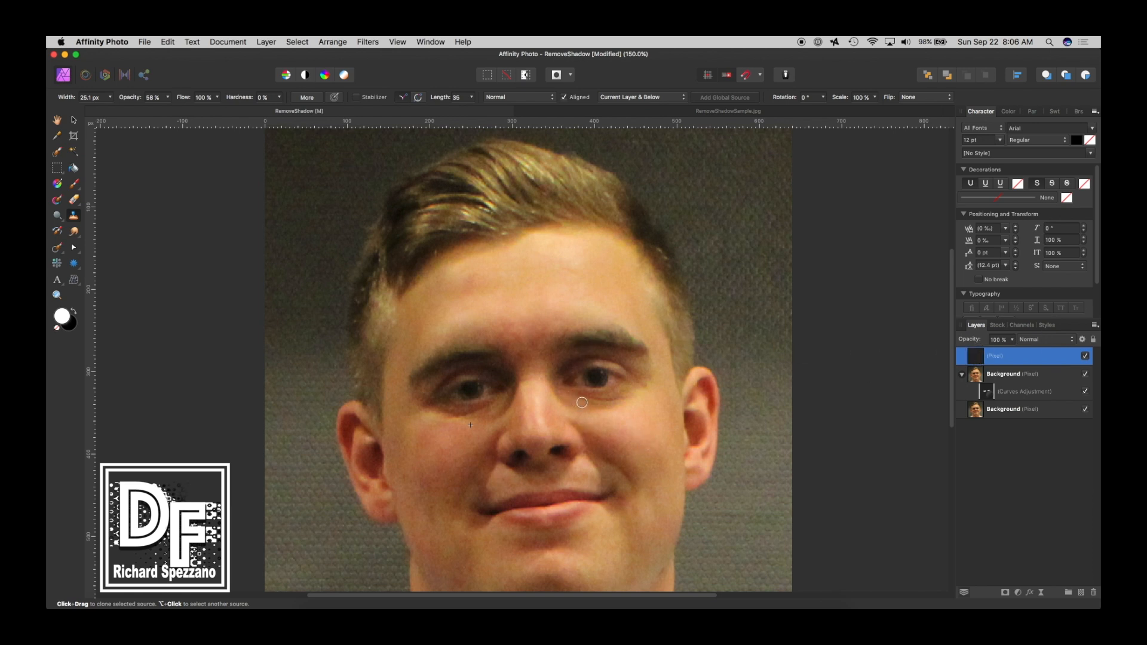
- Enlarge the Clone Brush and clone lighter cheek skin over the shadow under the eye on the image's right
{"action": "key", "text": "super+equal"}
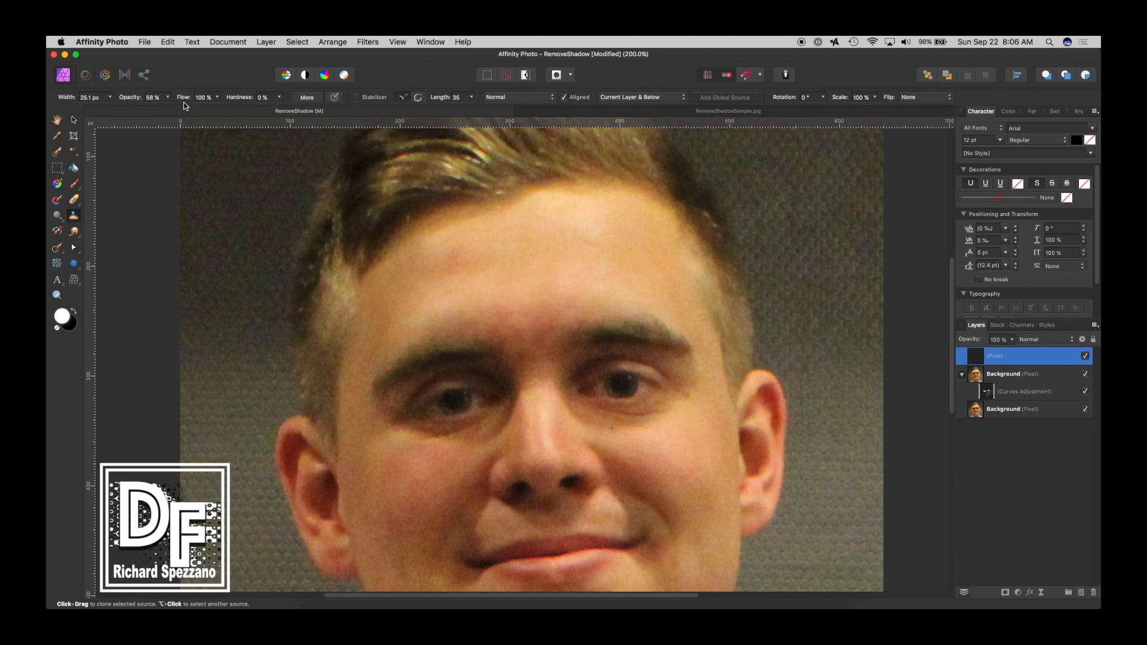
{"action": "key", "text": "bracketright"}
{"action": "left_click_drag", "start_coordinate": [619, 423], "coordinate": [654, 418]}
{"action": "left_click", "coordinate": [611, 418], "text": "alt"}
{"action": "mouse_move", "coordinate": [610, 412]}
{"action": "left_mouse_down"}
{"action": "mouse_move", "coordinate": [659, 416]}
{"action": "mouse_move", "coordinate": [608, 413]}
{"action": "left_mouse_up"}
{"action": "left_click", "coordinate": [647, 422], "text": "alt"}
{"action": "left_click_drag", "start_coordinate": [652, 411], "coordinate": [616, 414]}
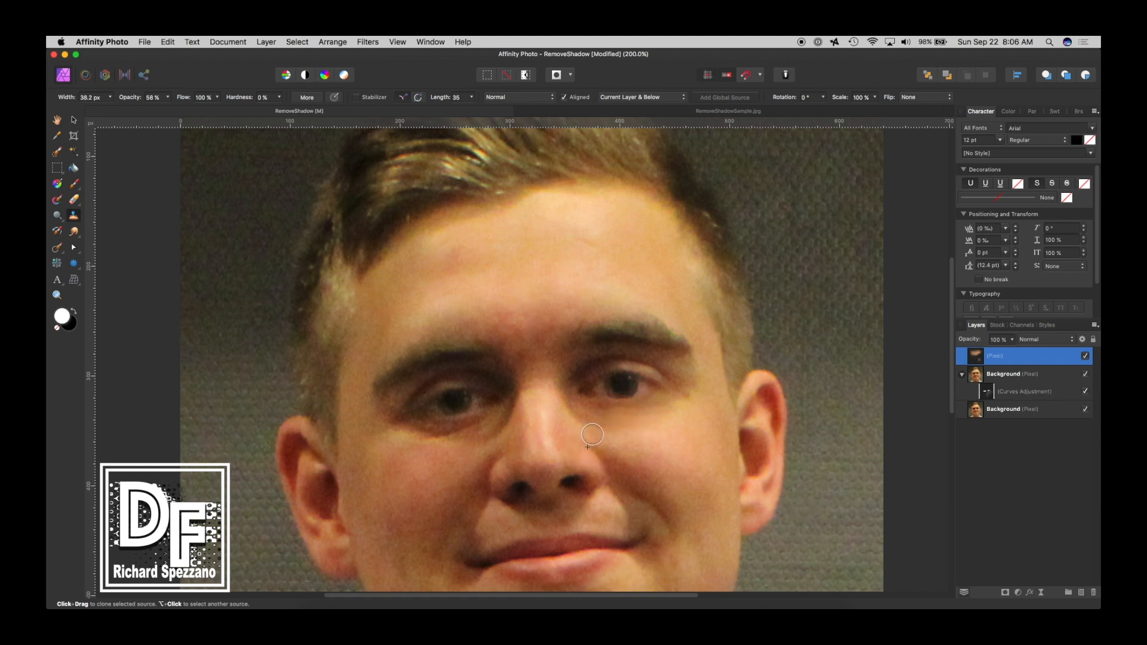
- Clone cheek skin over the dark area beneath the eye on the image's left
{"action": "mouse_move", "coordinate": [470, 434]}
{"action": "left_mouse_down"}
{"action": "mouse_move", "coordinate": [400, 441]}
{"action": "mouse_move", "coordinate": [433, 446]}
{"action": "mouse_move", "coordinate": [474, 420]}
{"action": "left_mouse_up"}
{"action": "left_click", "coordinate": [434, 444], "text": "alt"}
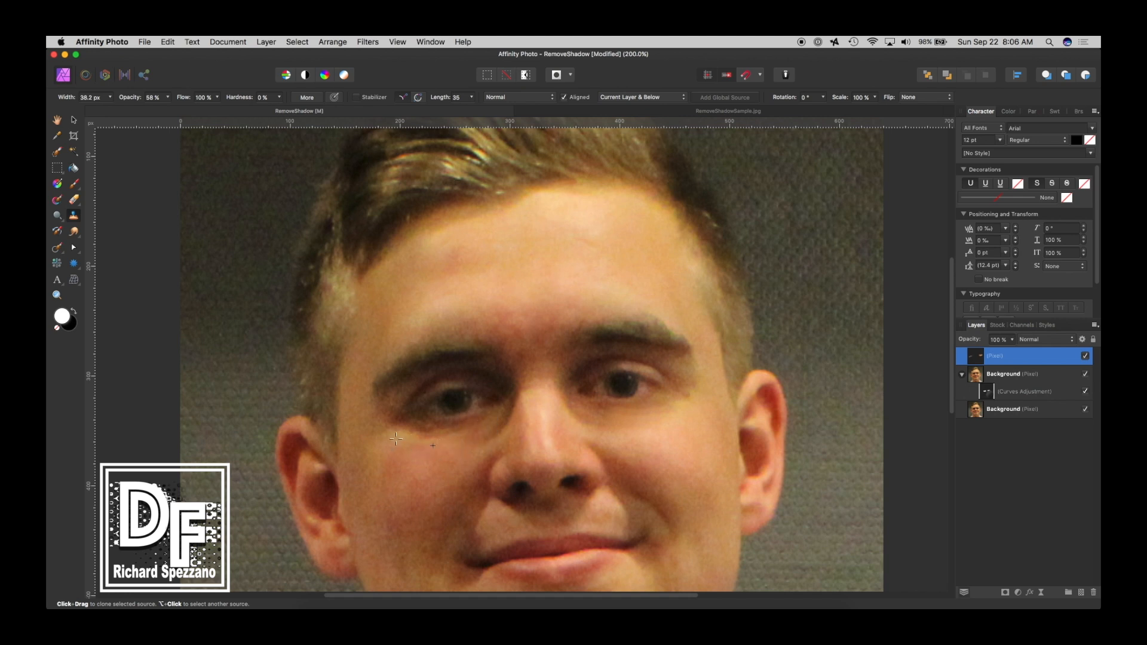
{"action": "left_click", "coordinate": [399, 435], "text": "alt"}
{"action": "left_click_drag", "start_coordinate": [398, 423], "coordinate": [471, 440]}
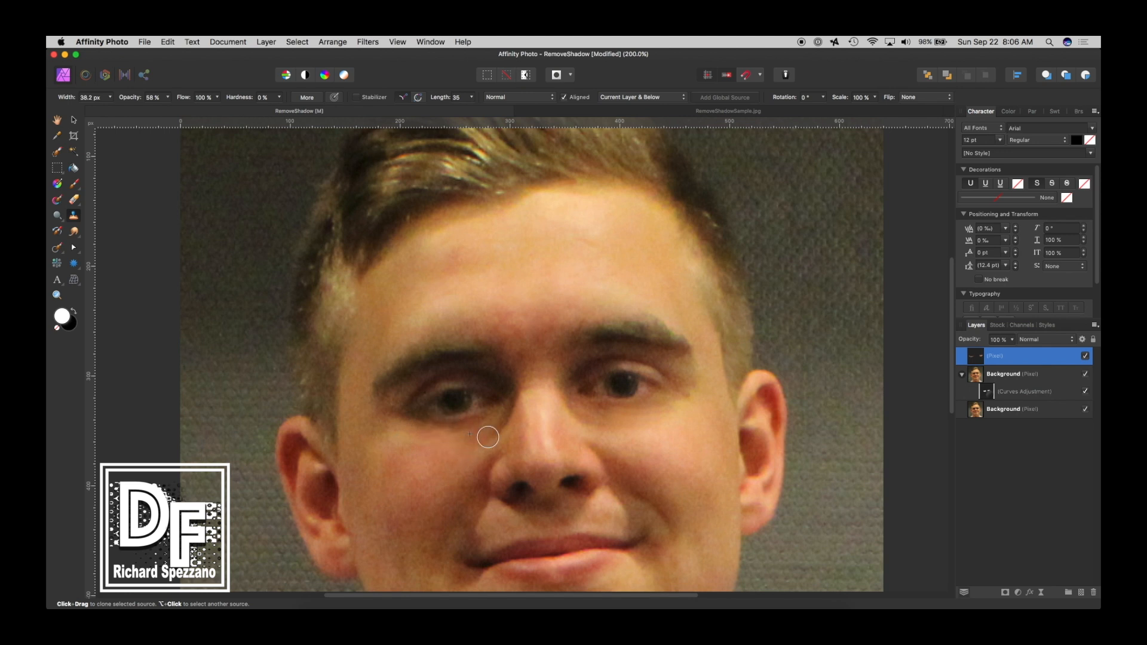
- Resample nearby skin and clone it over the shadow at the outer corner of the eye on the image's left
{"action": "left_click", "coordinate": [470, 434], "text": "alt"}
{"action": "left_click_drag", "start_coordinate": [395, 434], "coordinate": [374, 424]}
{"action": "left_click", "coordinate": [389, 408]}
{"action": "left_click", "coordinate": [382, 414]}
{"action": "left_click", "coordinate": [388, 416]}
{"action": "left_click", "coordinate": [443, 436], "text": "alt"}
{"action": "left_click_drag", "start_coordinate": [452, 429], "coordinate": [477, 423]}
{"action": "key", "text": "super+z"}
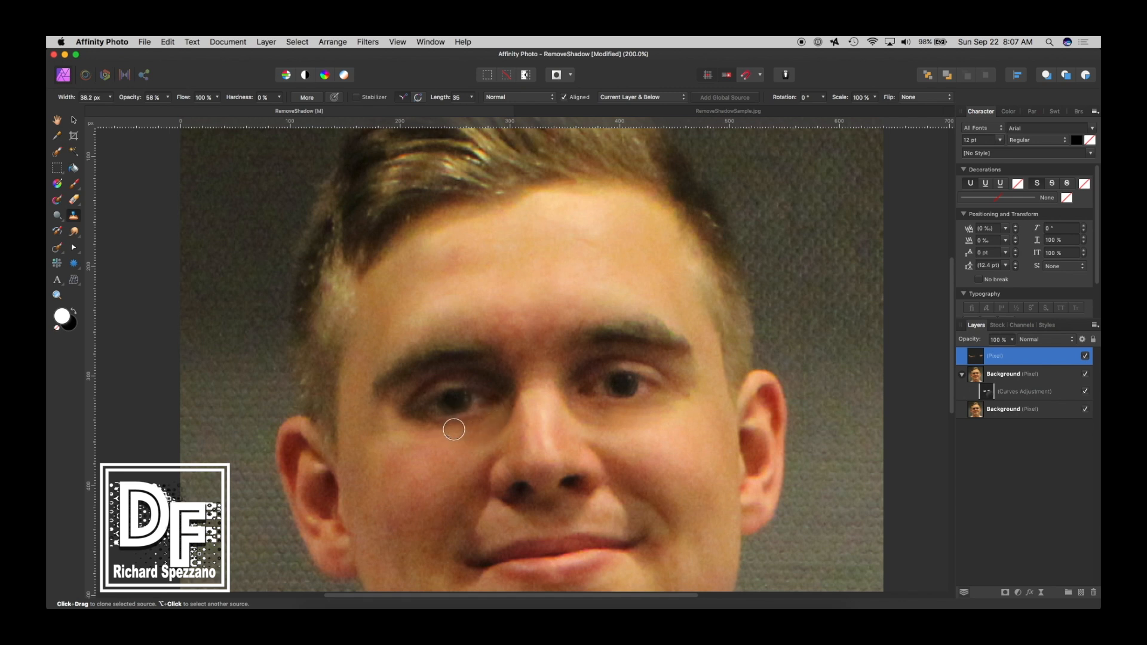
- Sample the cheek below the eye on the image's left and clone it over the shadow toward the nose
{"action": "left_click", "coordinate": [444, 438], "text": "alt"}
{"action": "left_click_drag", "start_coordinate": [457, 429], "coordinate": [478, 423]}
{"action": "key", "text": "super+minus"}
{"action": "key", "text": "super+minus"}
{"action": "key", "text": "super+minus"}
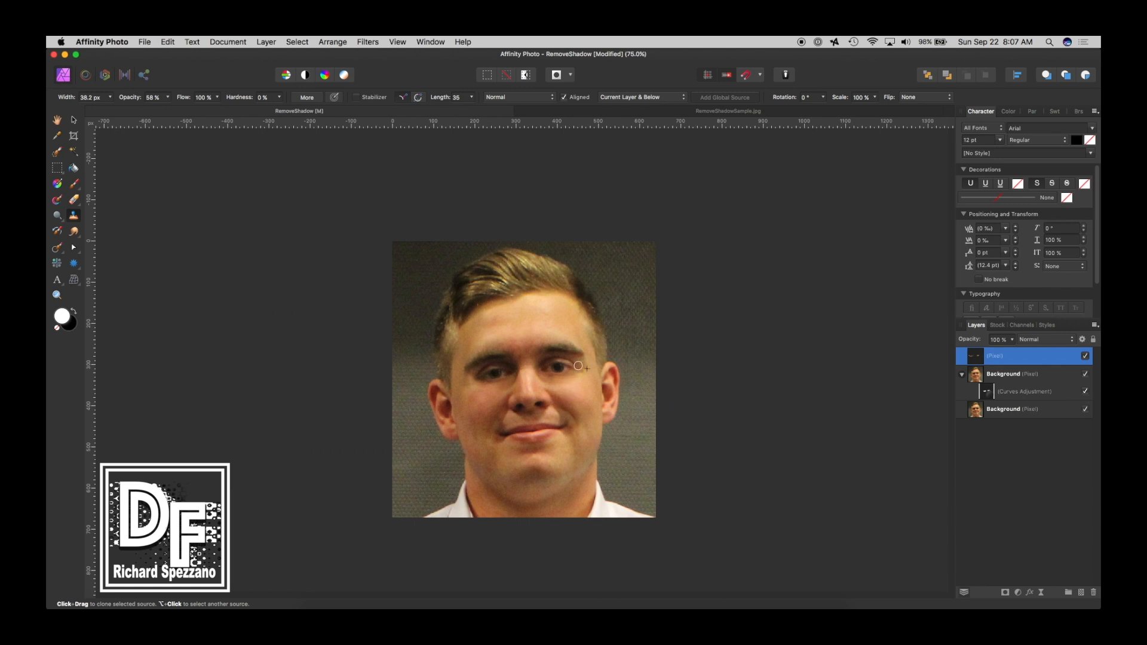
- Group the clone layer with the brightened Background copy and its Curves adjustment
{"action": "left_click", "coordinate": [74, 120]}
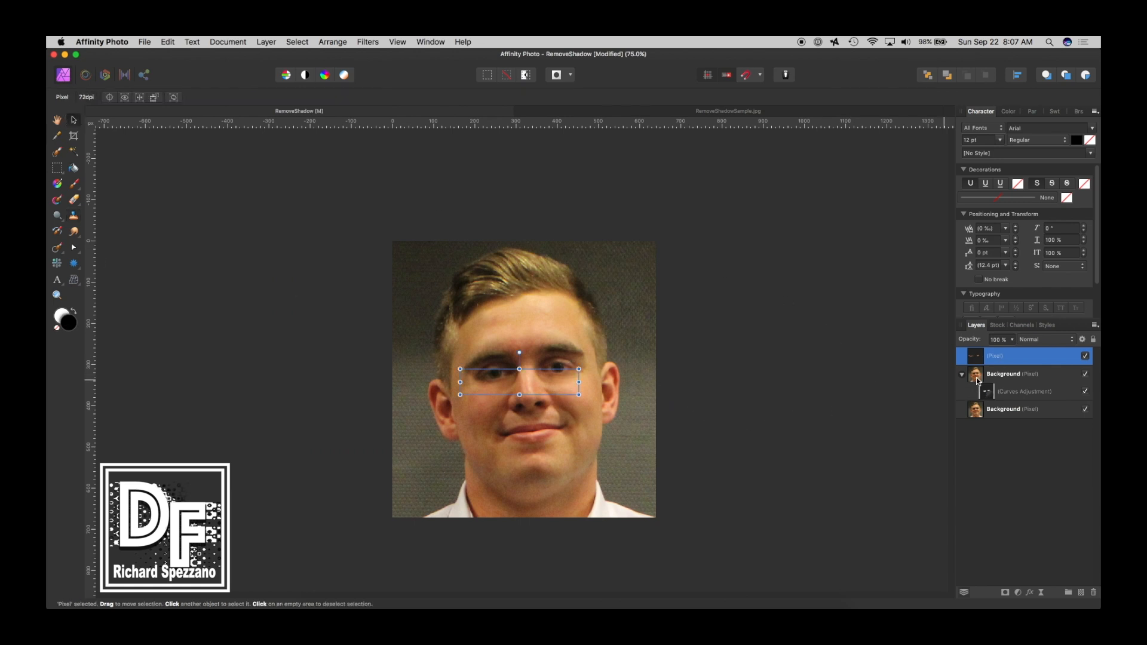
{"action": "left_click", "coordinate": [1003, 375]}
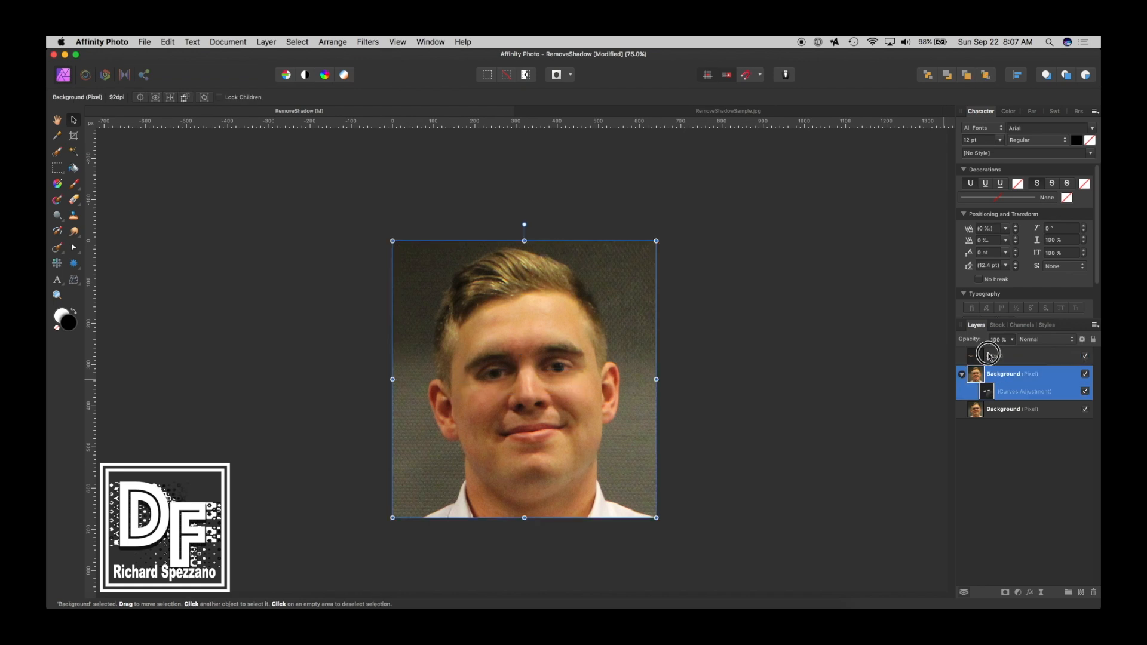
{"action": "left_click", "coordinate": [990, 356], "text": "shift"}
{"action": "key", "text": "super+g"}
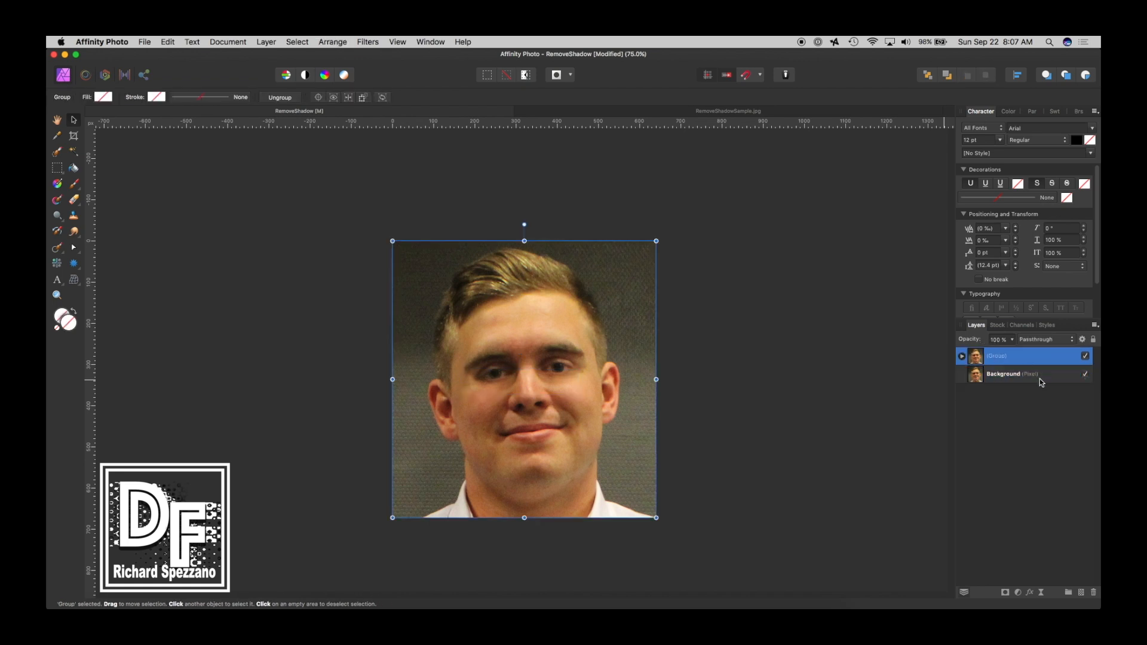
- Toggle the group's visibility off and on to compare the portrait before and after the retouch
{"action": "left_click", "coordinate": [1085, 357]}
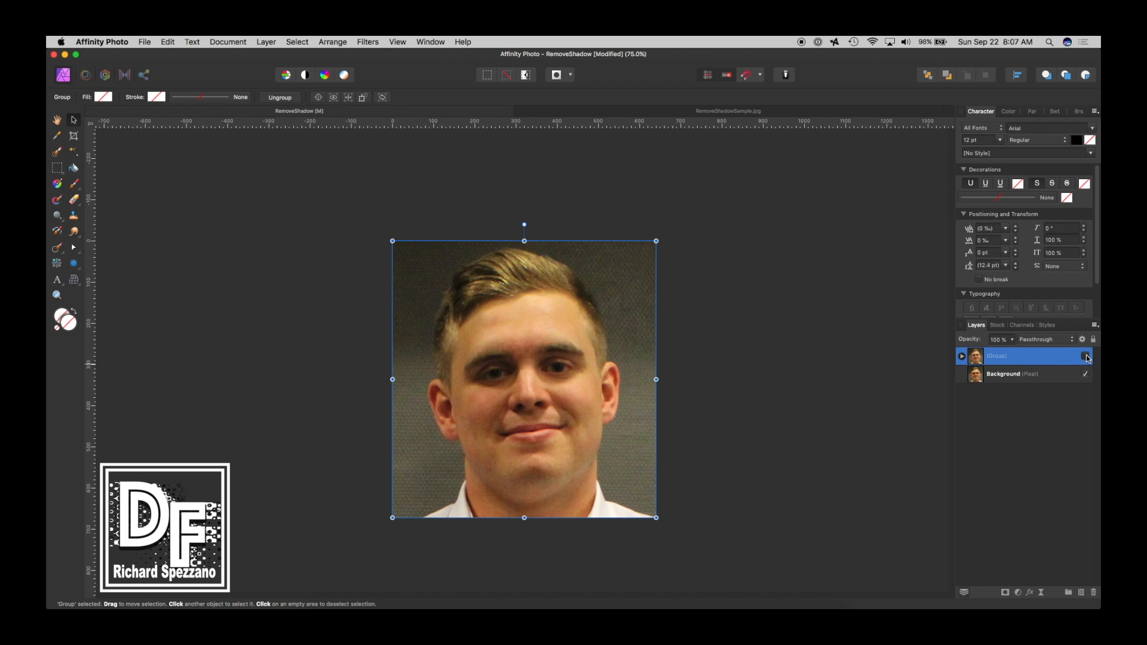
{"action": "left_click", "coordinate": [1085, 357]}
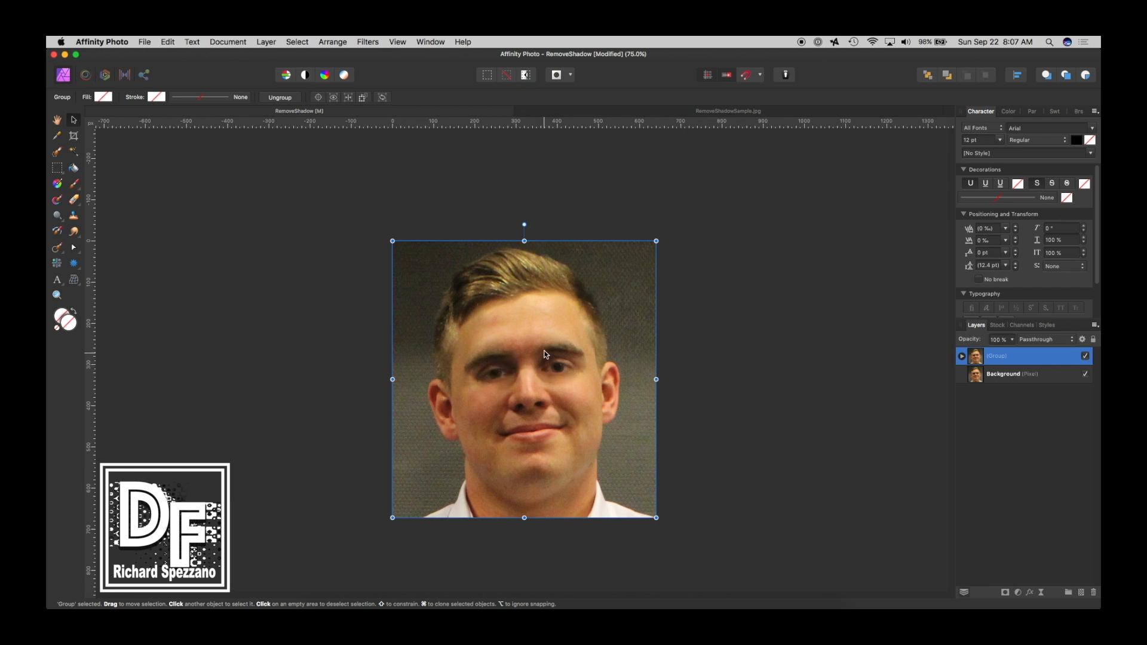
{"action": "scroll", "coordinate": [540, 340], "scroll_direction": "down", "scroll_amount": 2}
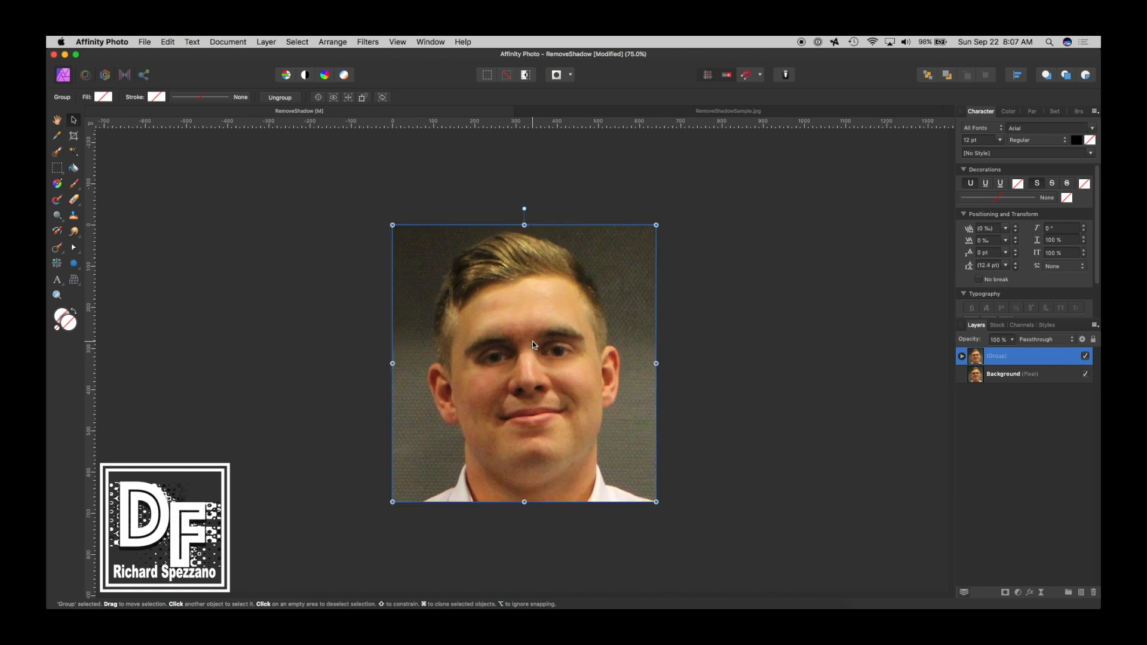